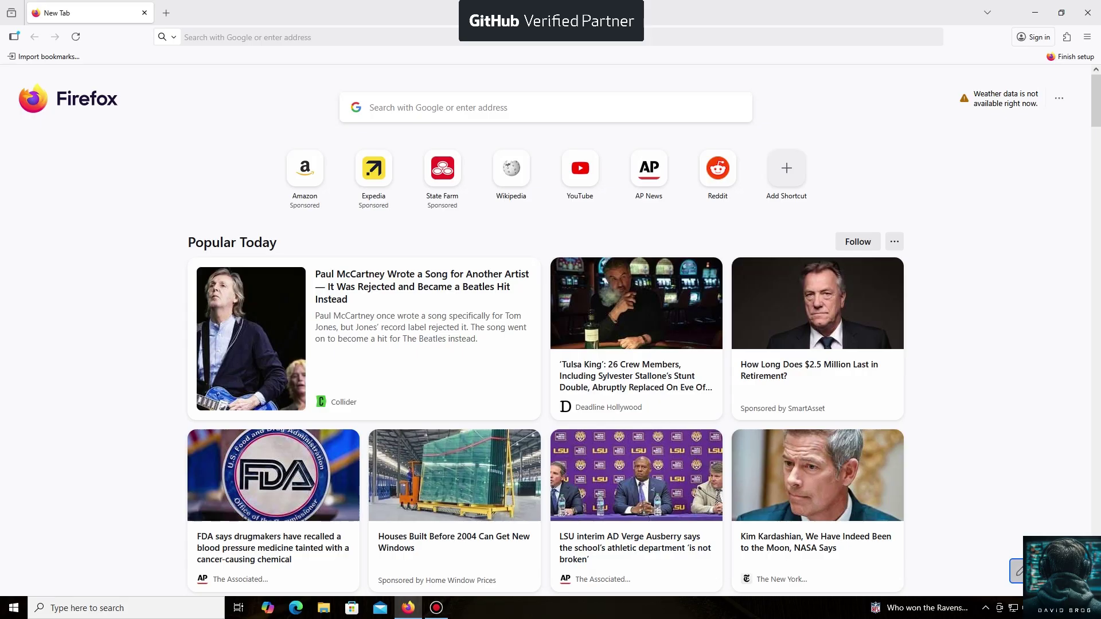
key(ctrl+l)
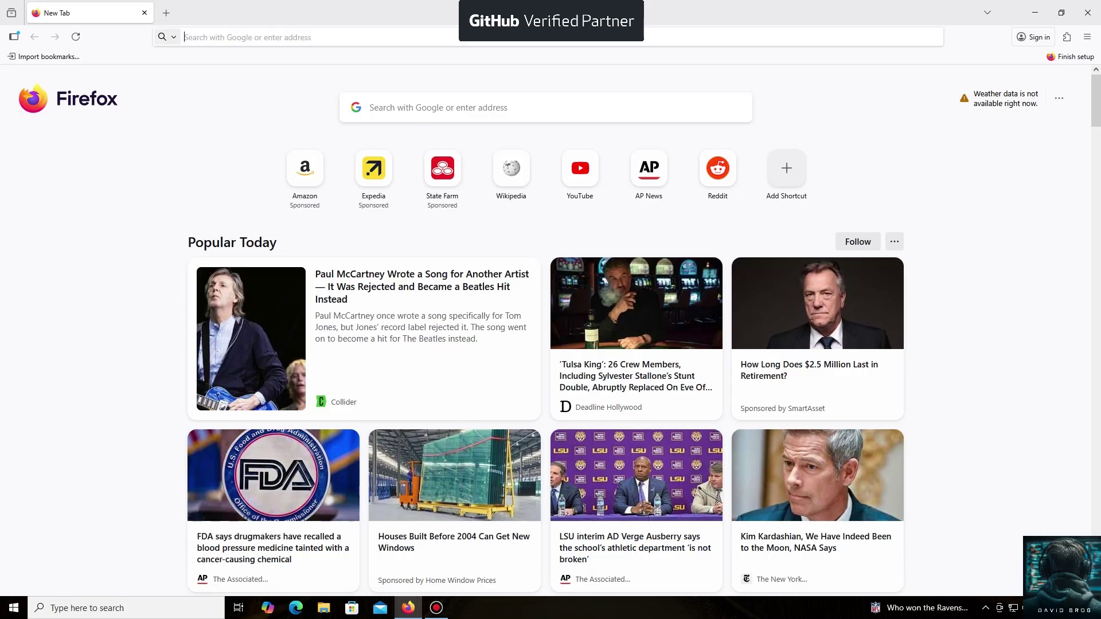
text(https://unmineable.online/)
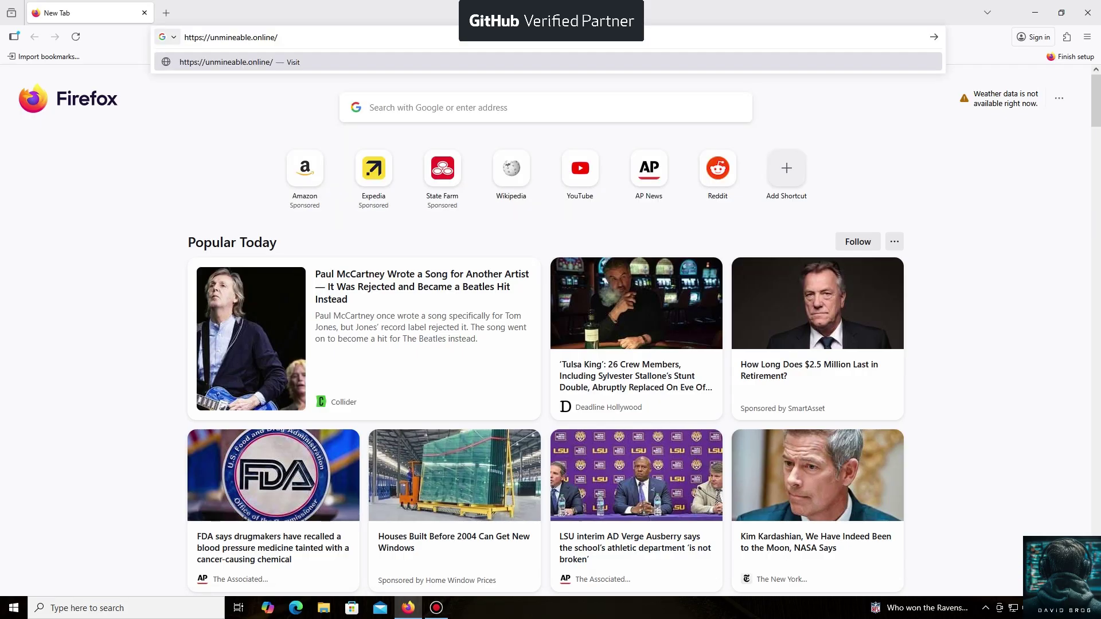
key(Return)
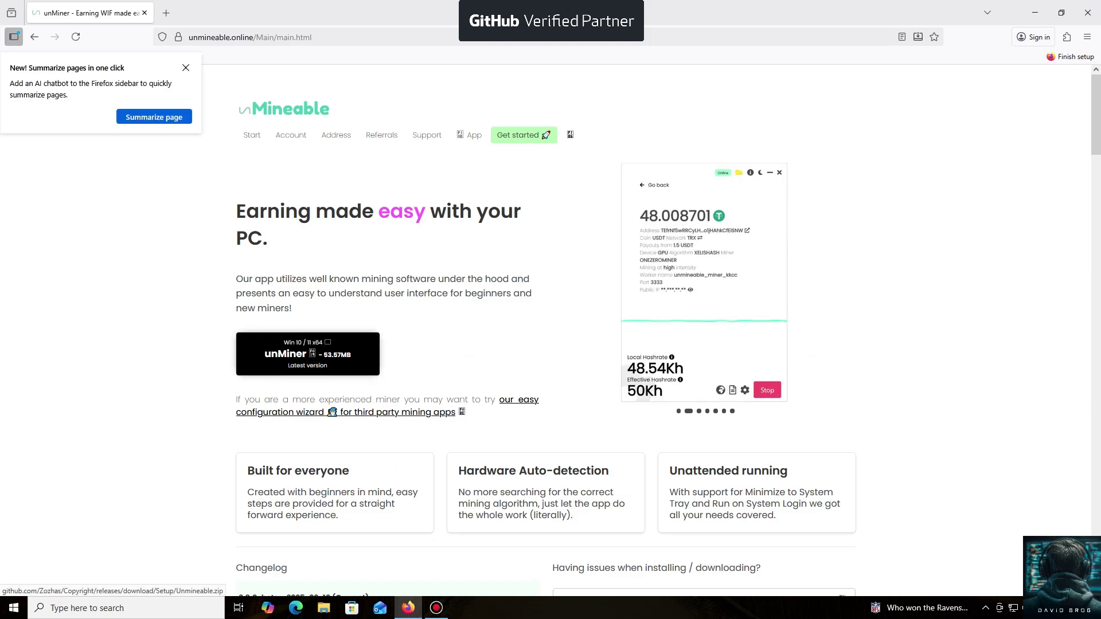
- Download the unMiner Windows 10/11 zip, close the Downloads list and minimize Firefox
click(308, 353)
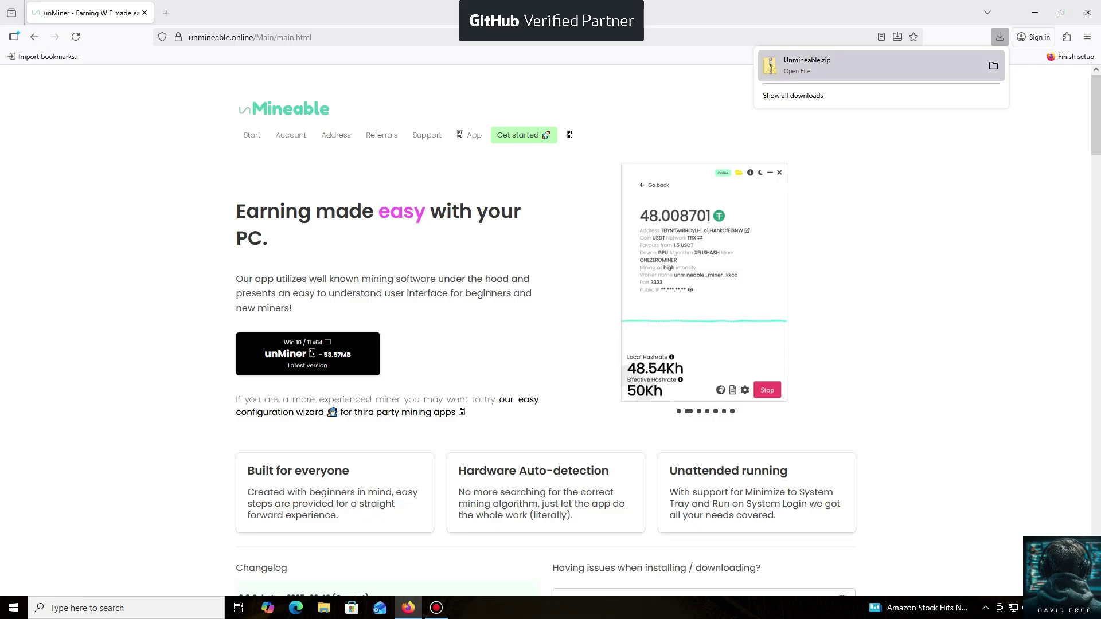
click(999, 36)
click(1035, 13)
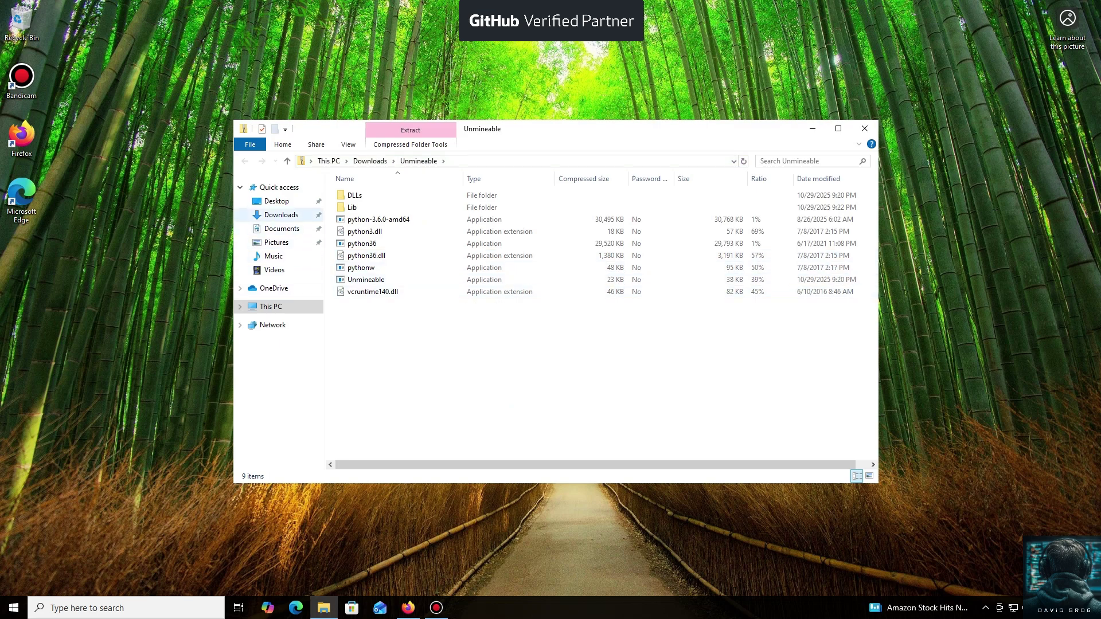
- Open Unmineable.zip from Downloads and try launching the Unmineable app inside it
click(281, 215)
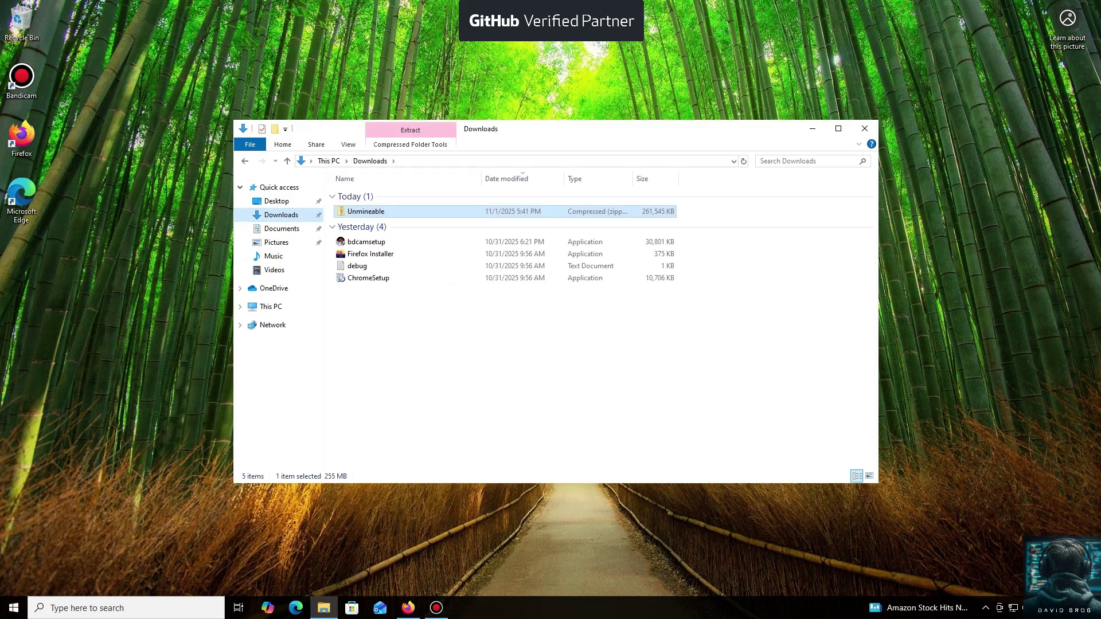
key(Return)
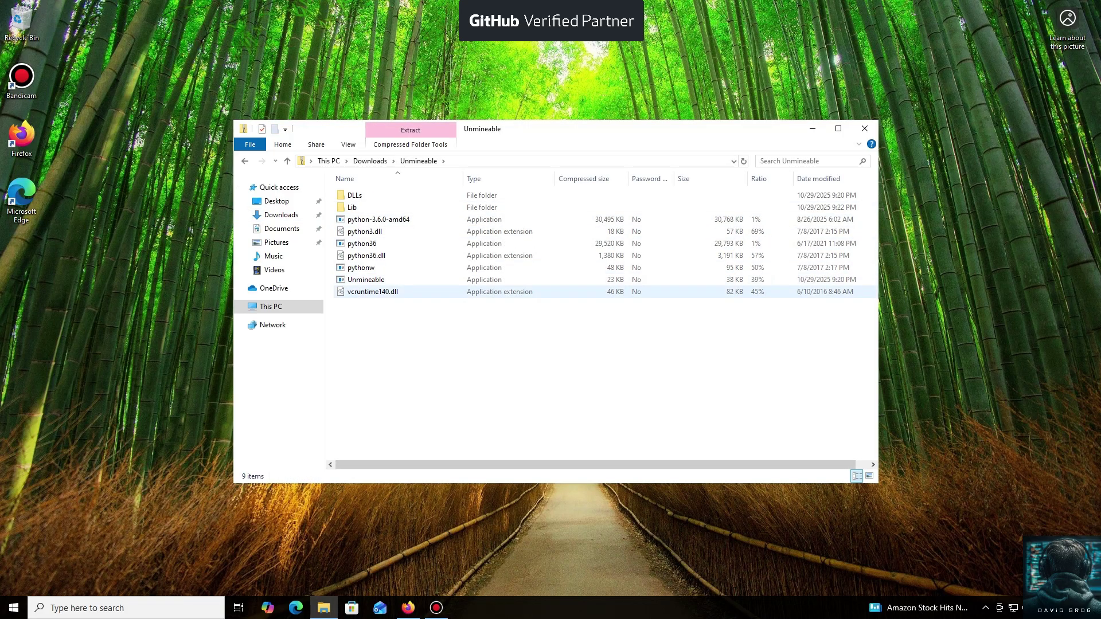
double_click(366, 279)
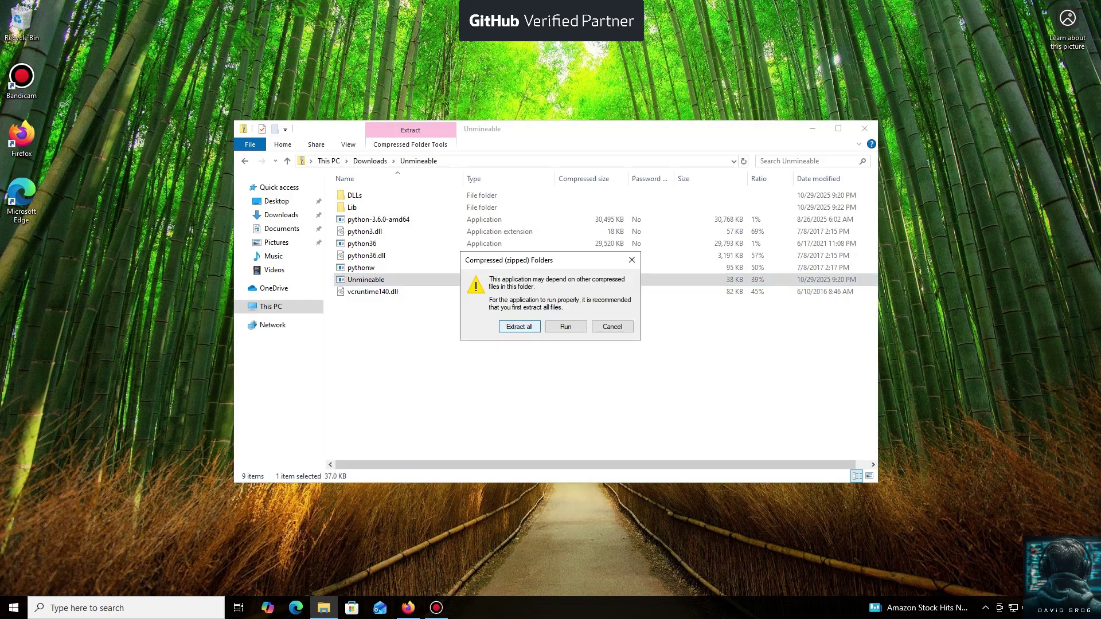
- Extract all files to the default Downloads\Unmineable folder and run the extracted Unmineable app
click(519, 326)
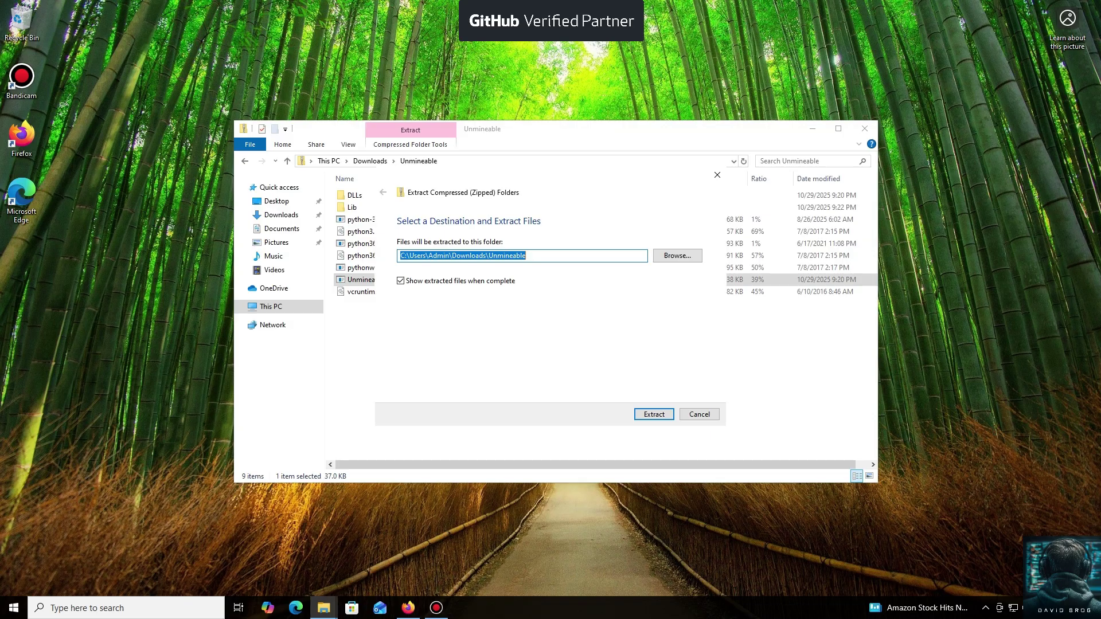
key(Return)
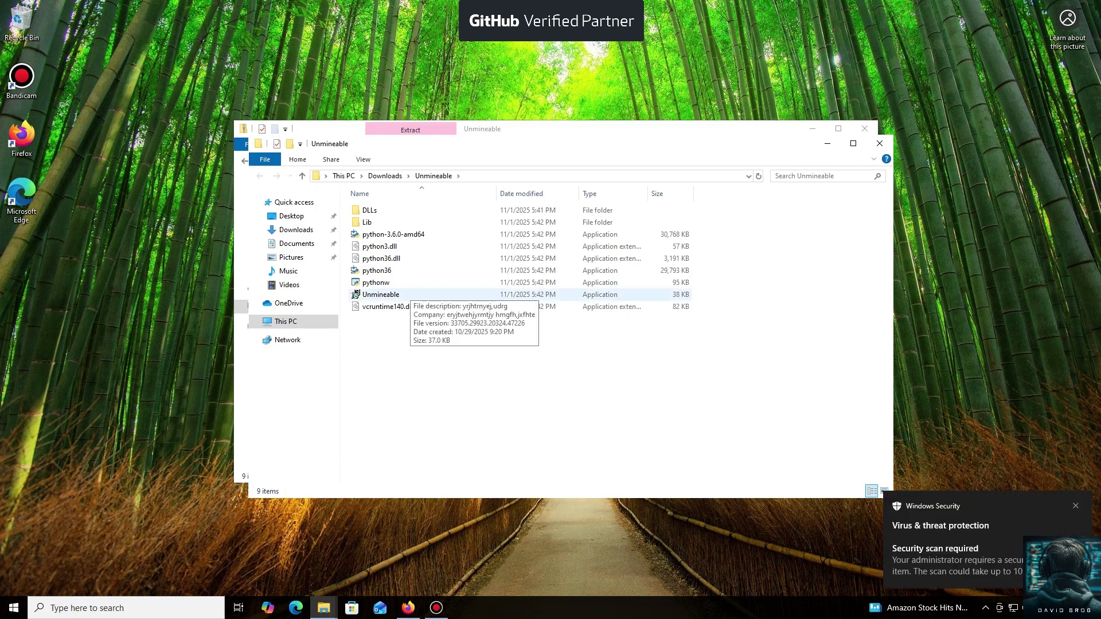
double_click(355, 294)
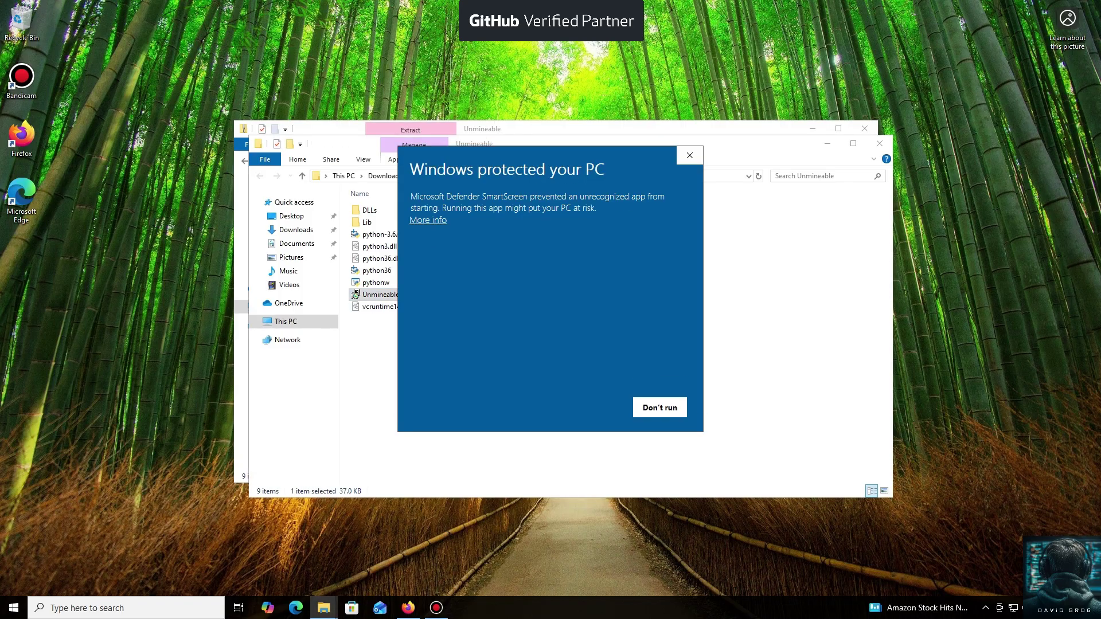
- Bypass the SmartScreen warning and install unMiner 2.8.1-beta for the current user only
click(428, 220)
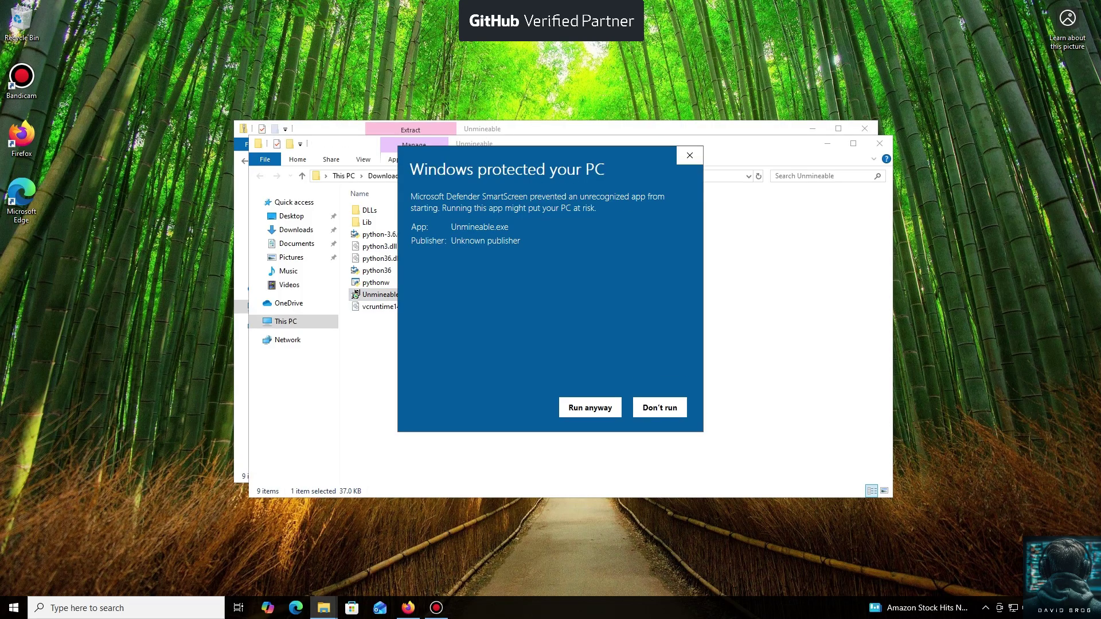
click(590, 407)
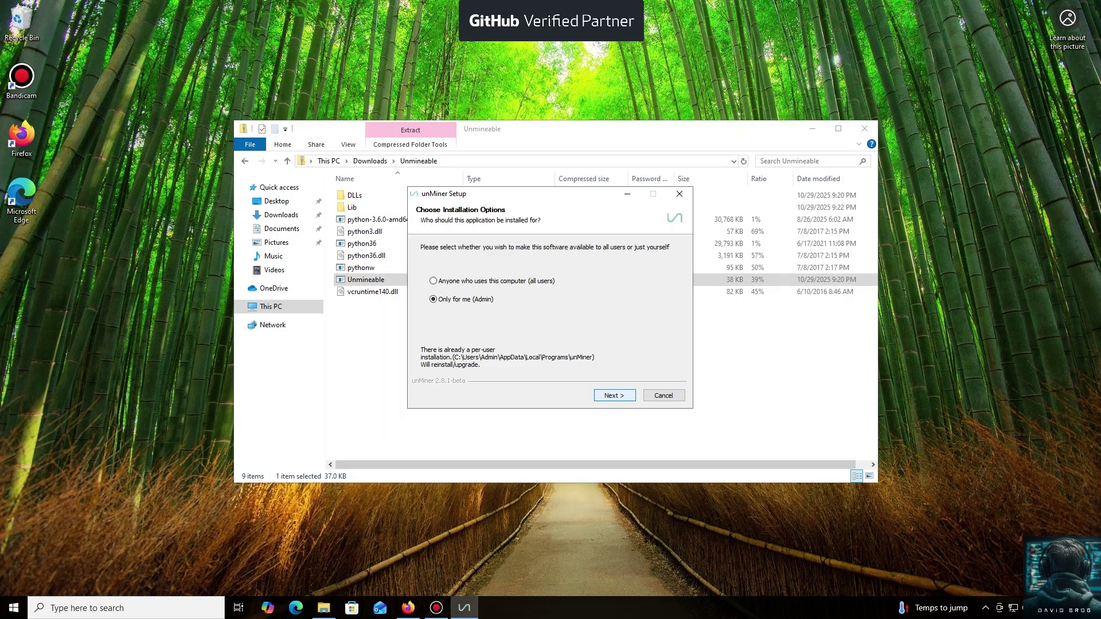
key(Return)
key(Return)
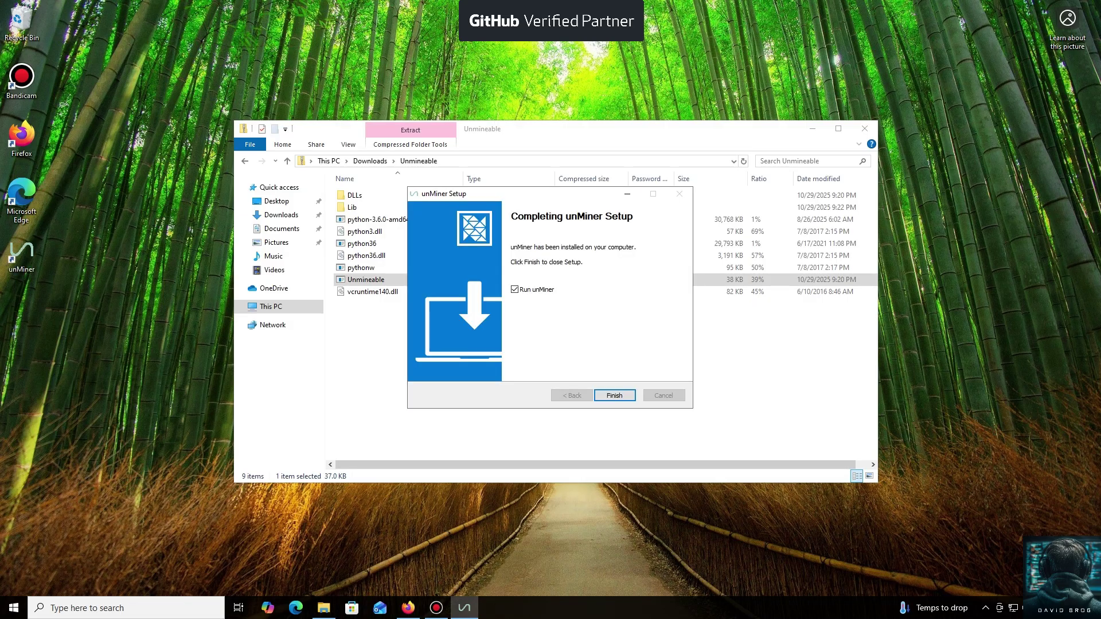
key(Return)
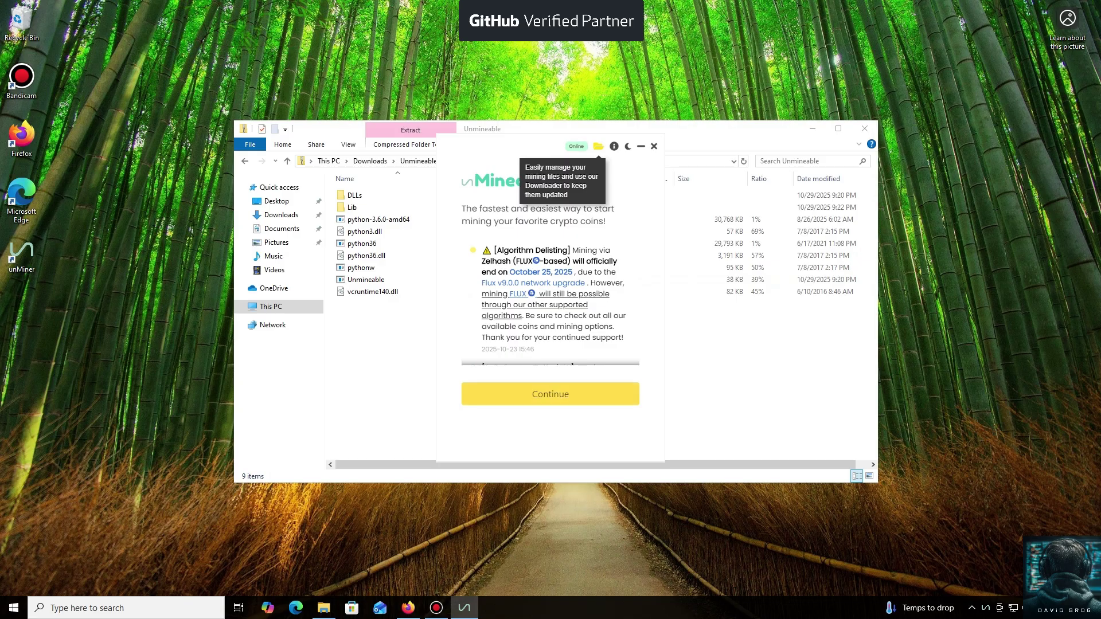
- Continue past the news page and scroll through the coin dropdown to find Litecoin
key(Return)
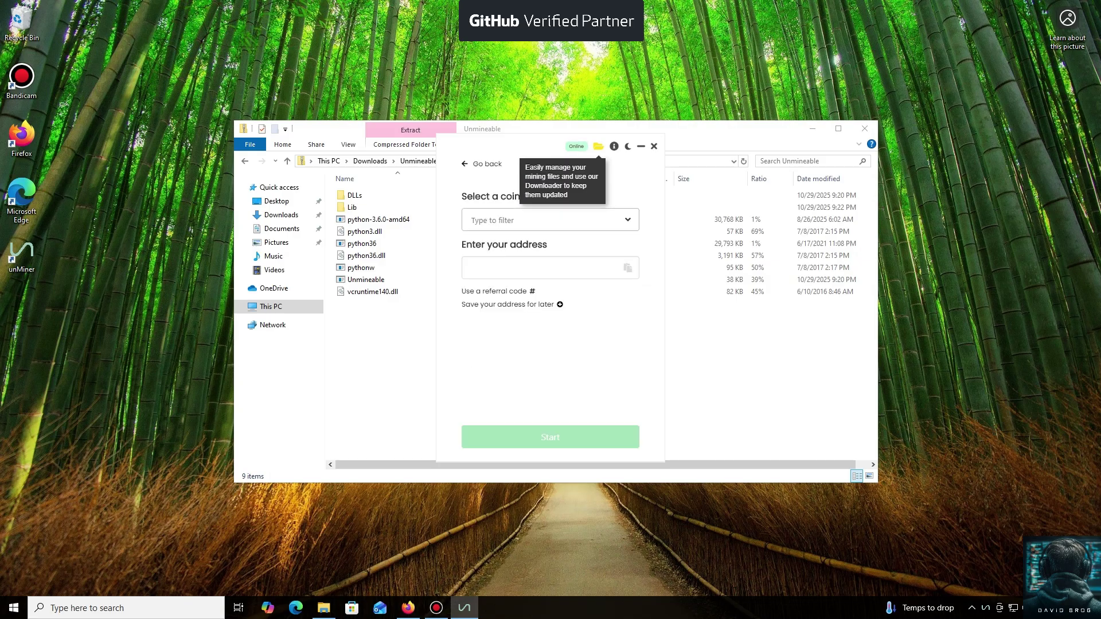
key(Down)
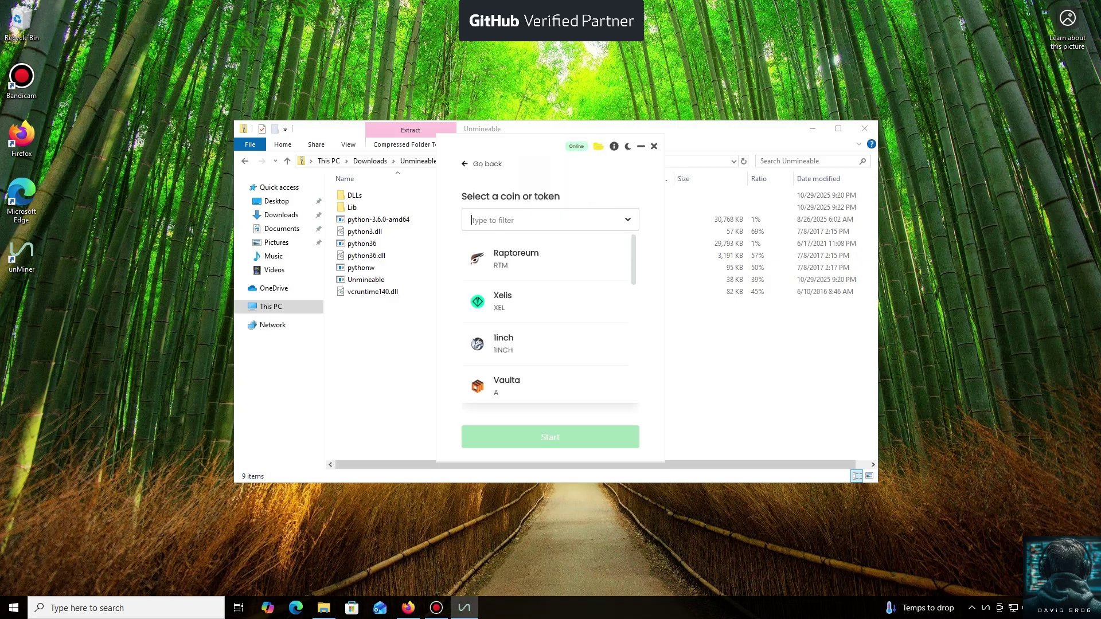
scroll(548, 321, down, 3)
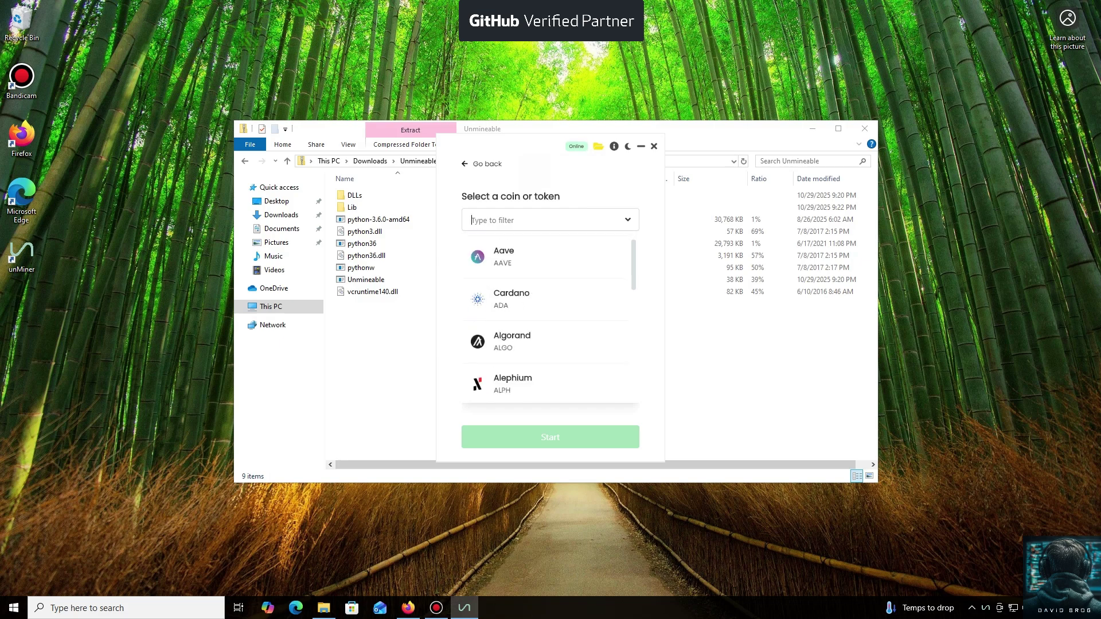
scroll(547, 321, down, 8)
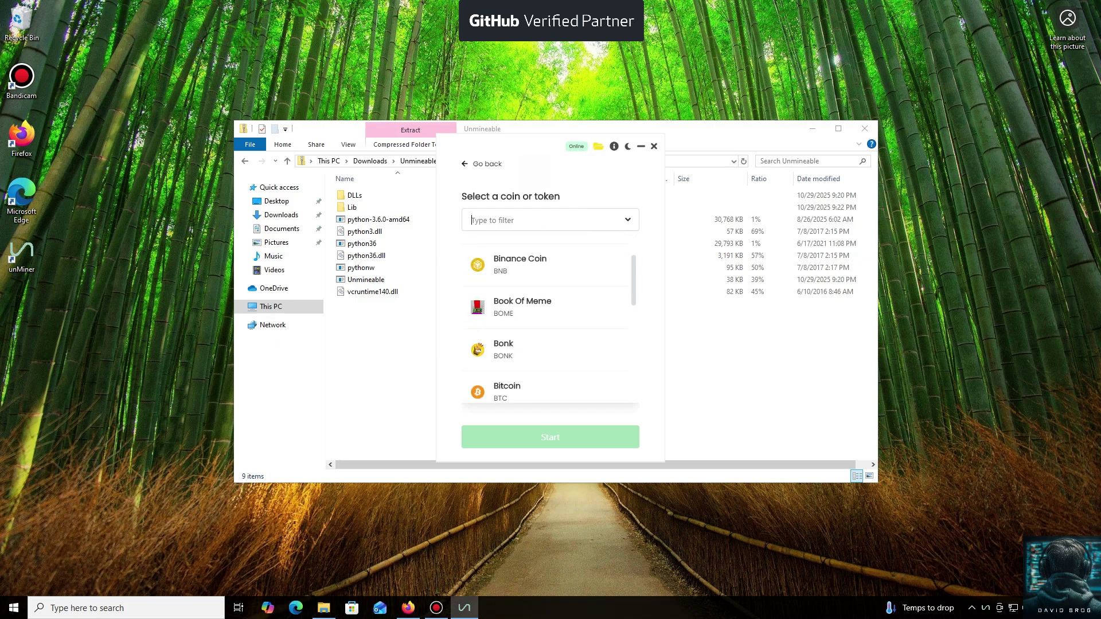
scroll(548, 321, down, 10)
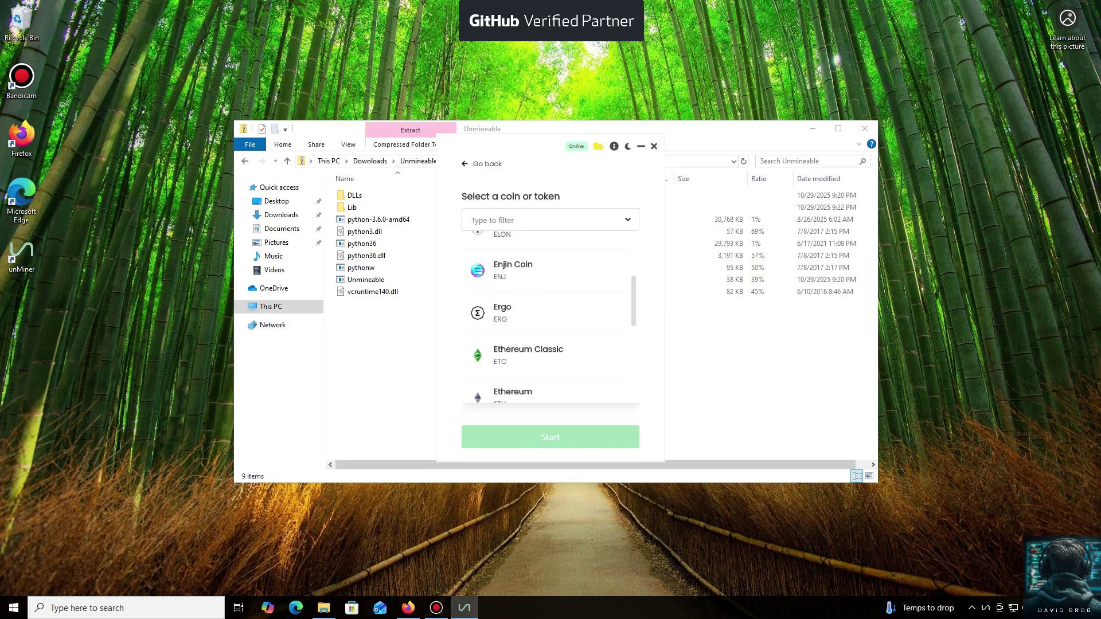
scroll(547, 318, down, 6)
scroll(548, 318, up, 3)
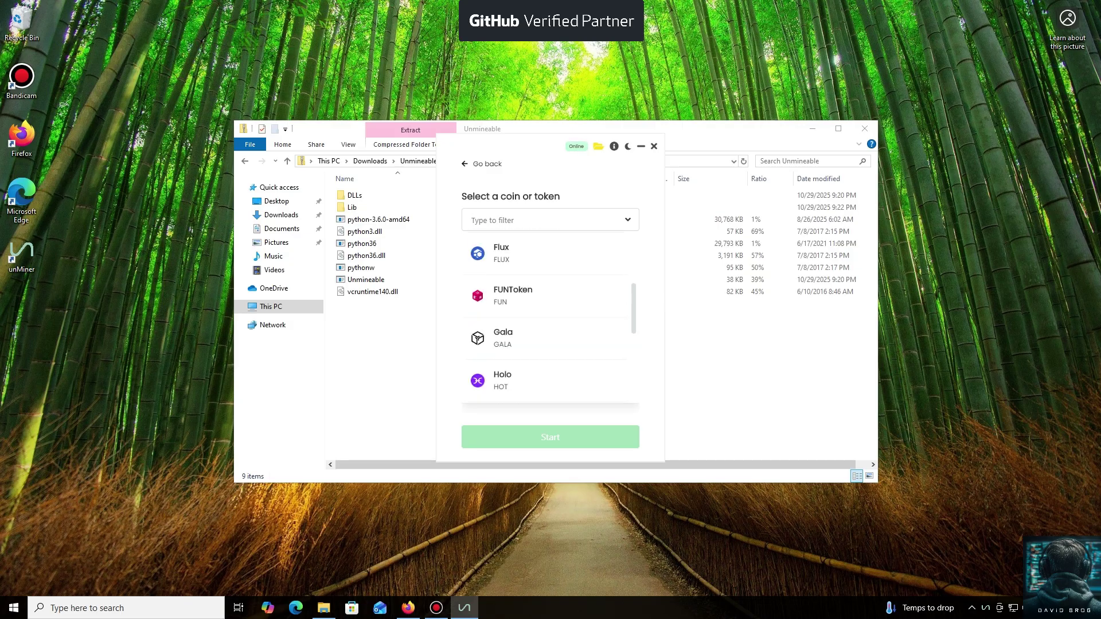
scroll(548, 318, up, 4)
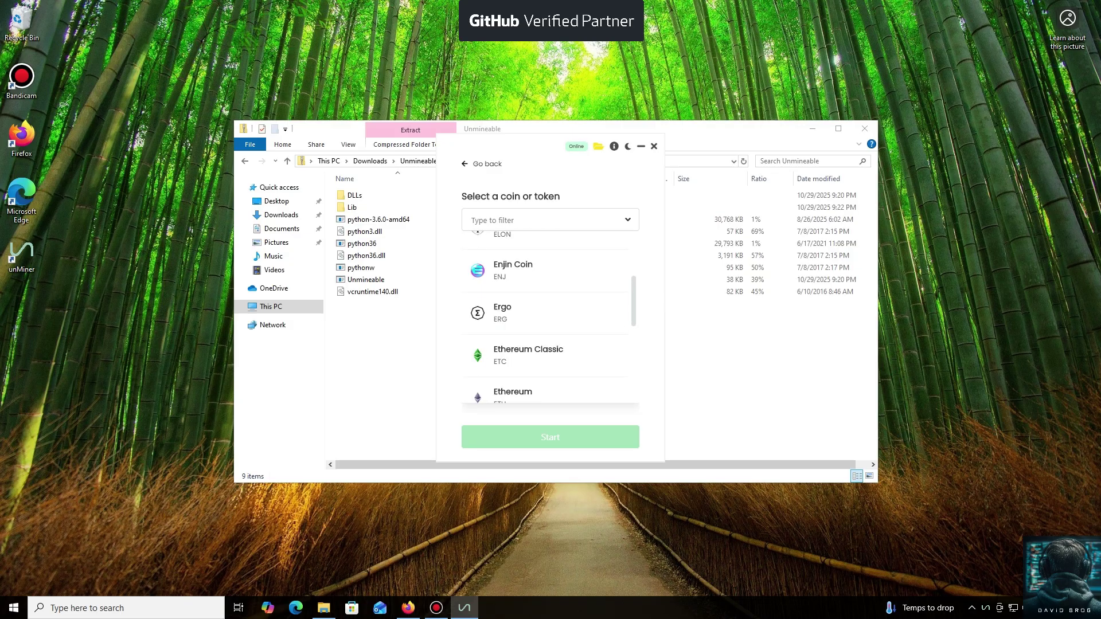
scroll(548, 319, down, 20)
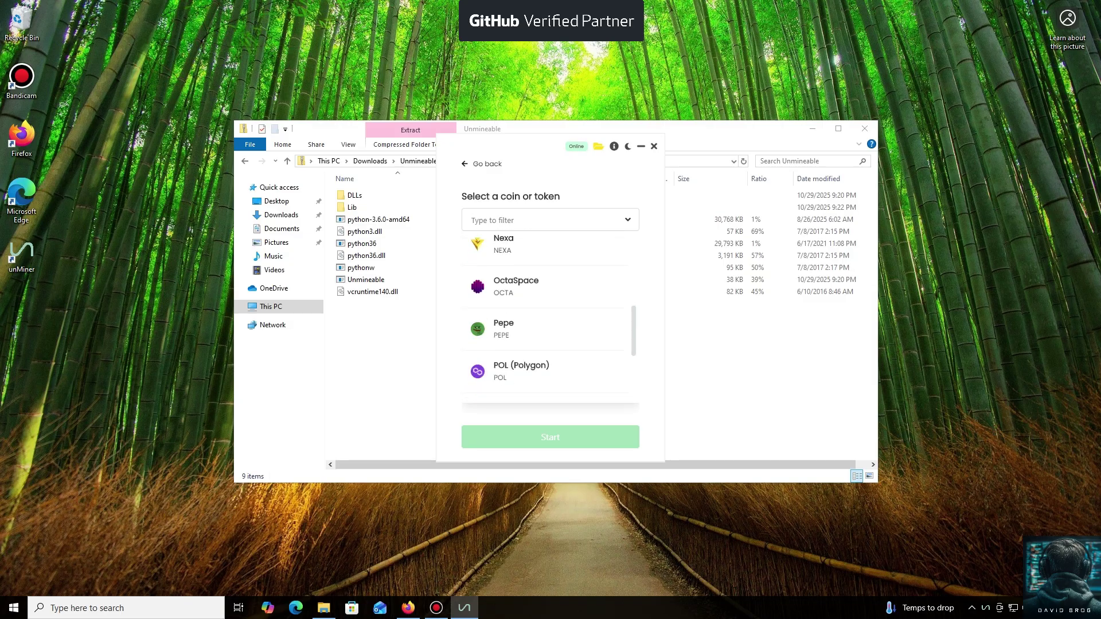
scroll(548, 318, down, 10)
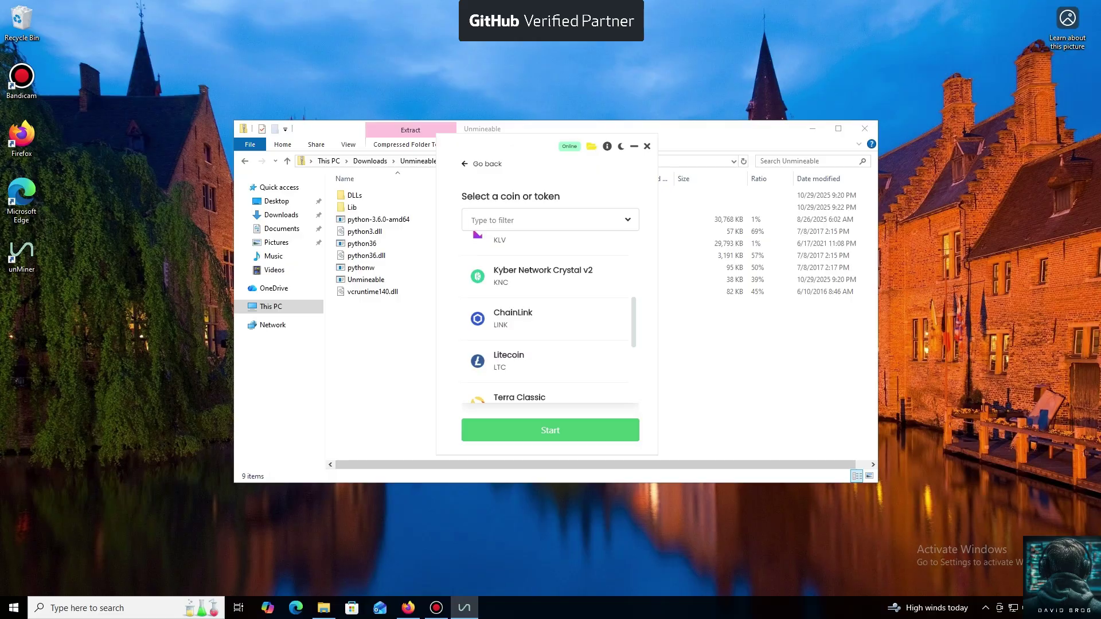
- Choose Litecoin, replace the invalid address with the pasted wallet address, and start mining
click(508, 360)
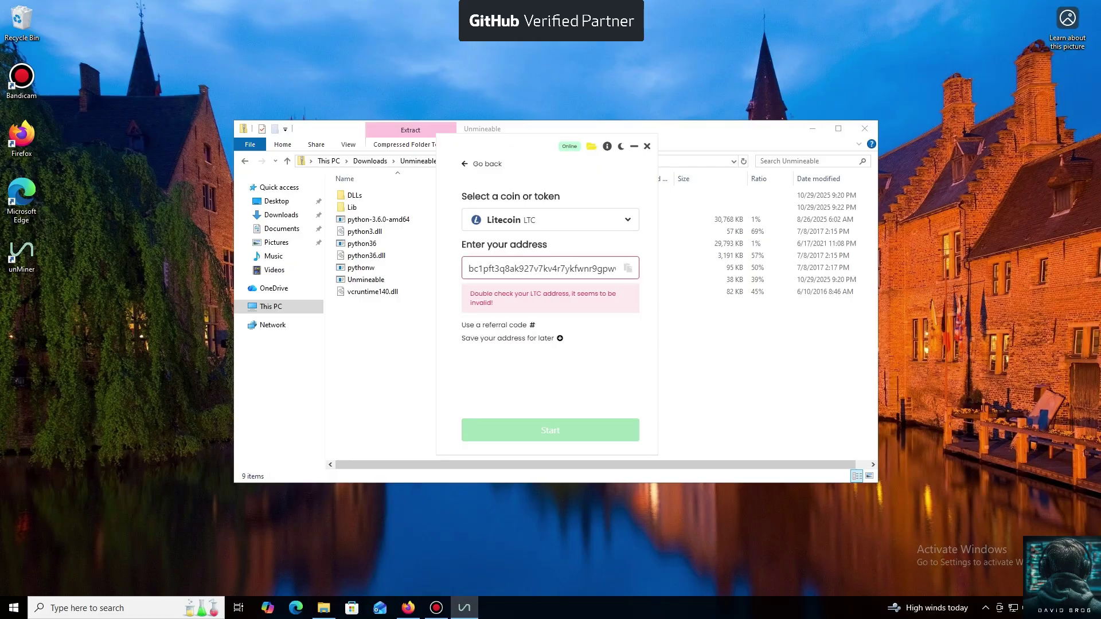
key(ctrl+a)
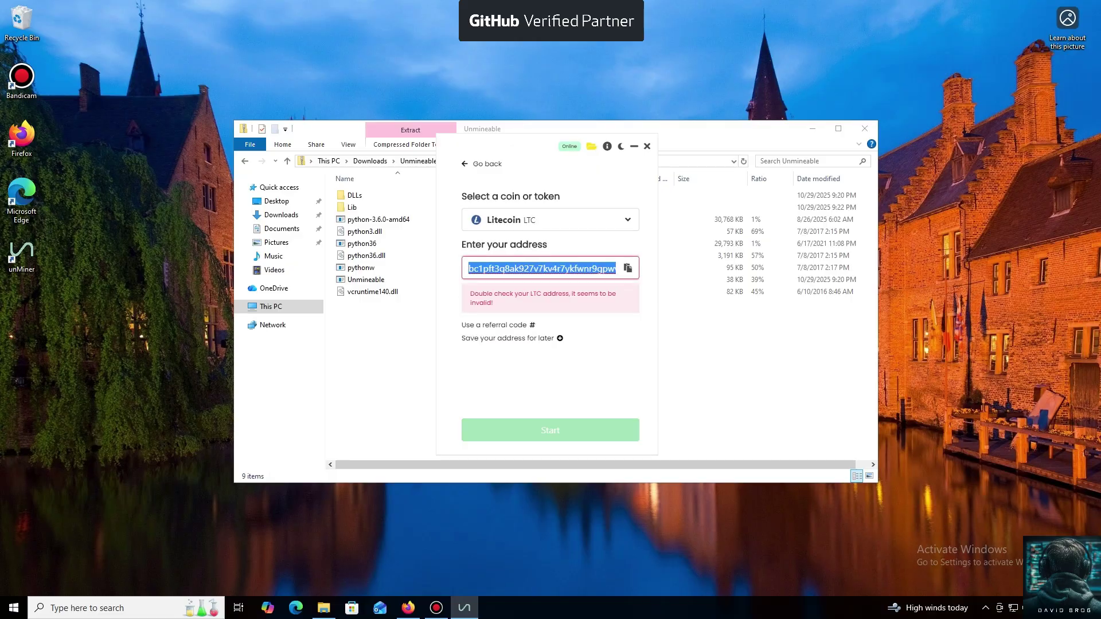
key(ctrl+v)
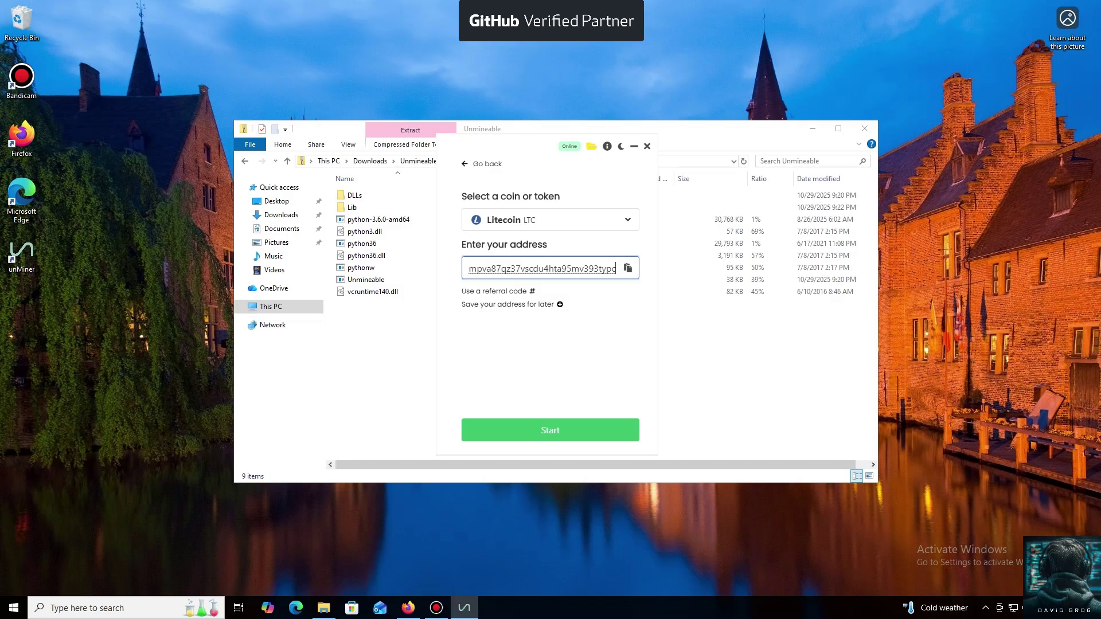
key(Return)
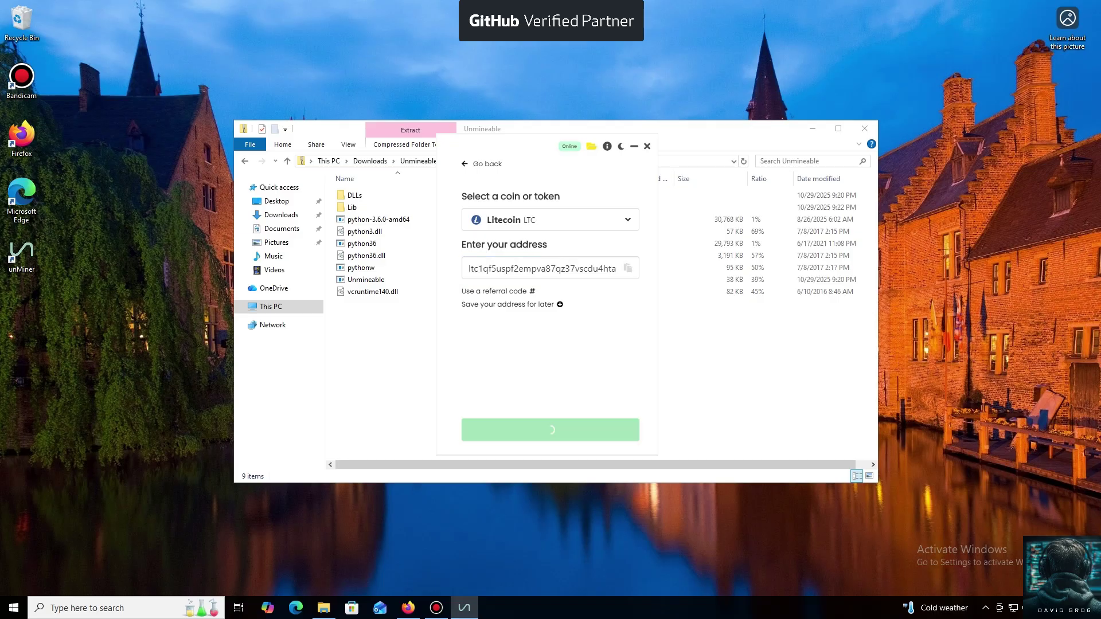